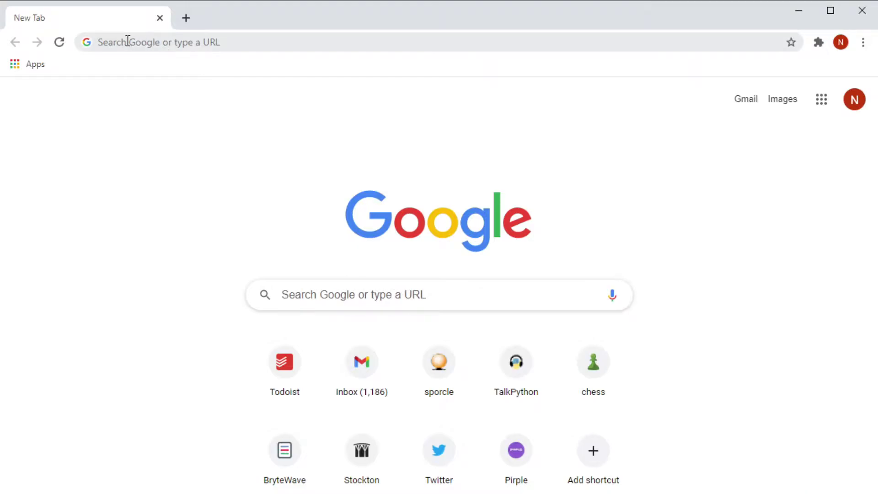
- Go to the Zoom website at zoom.com
left_click(239, 45)
type("zoom.com")
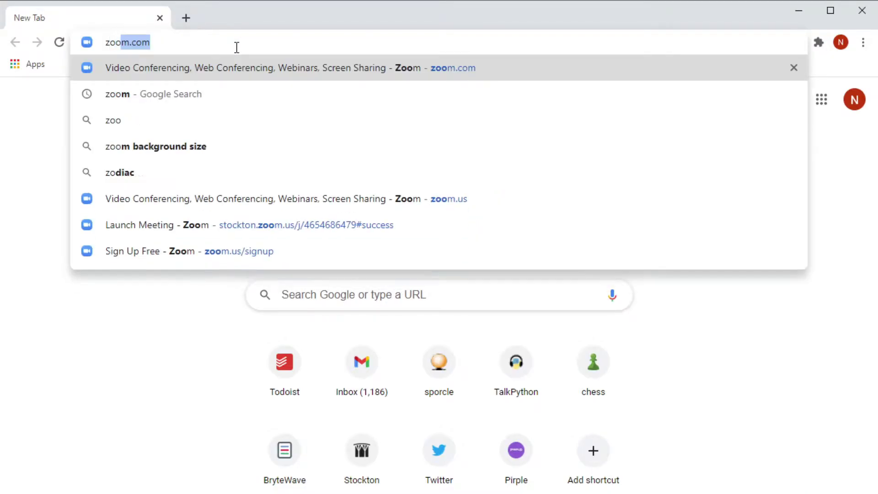
key("Return")
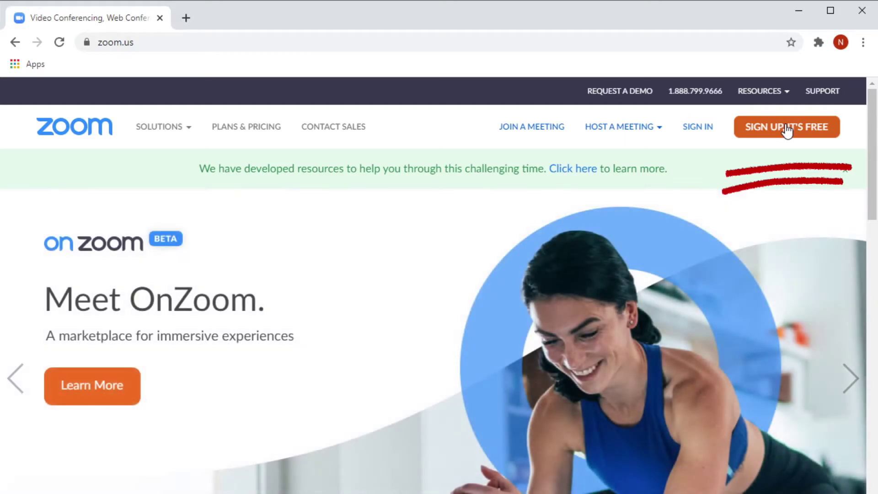
- Start the free sign-up and confirm a birth date of Jan 1, 2000
left_click(785, 129)
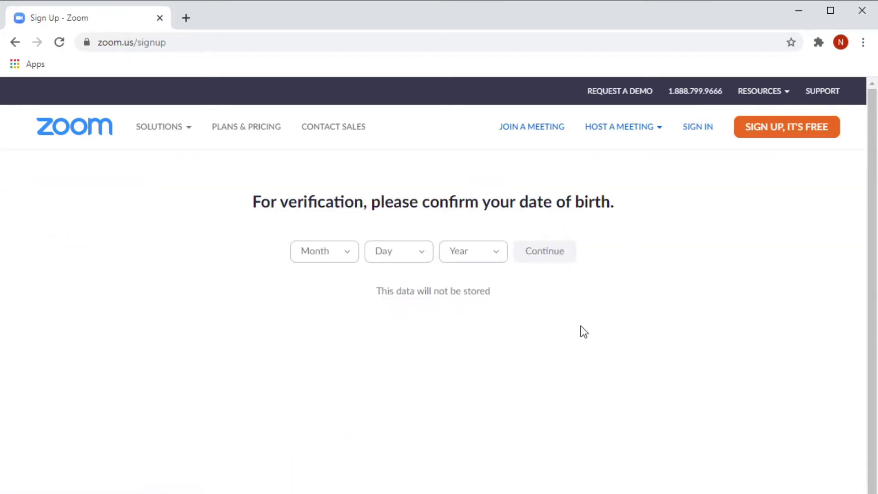
left_click(341, 253)
left_click(336, 282)
left_click(421, 256)
left_click(407, 282)
left_click(490, 251)
scroll(480, 334, "down", 2)
scroll(491, 348, "down", 5)
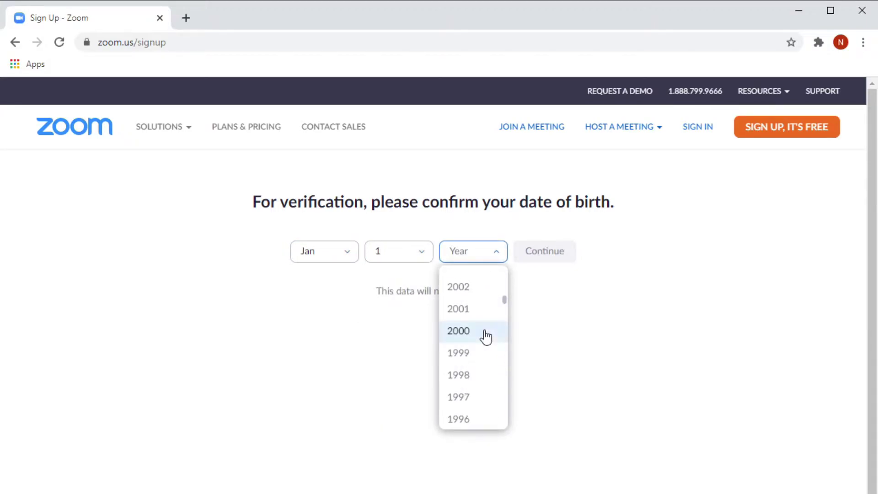
left_click(486, 337)
left_click(559, 256)
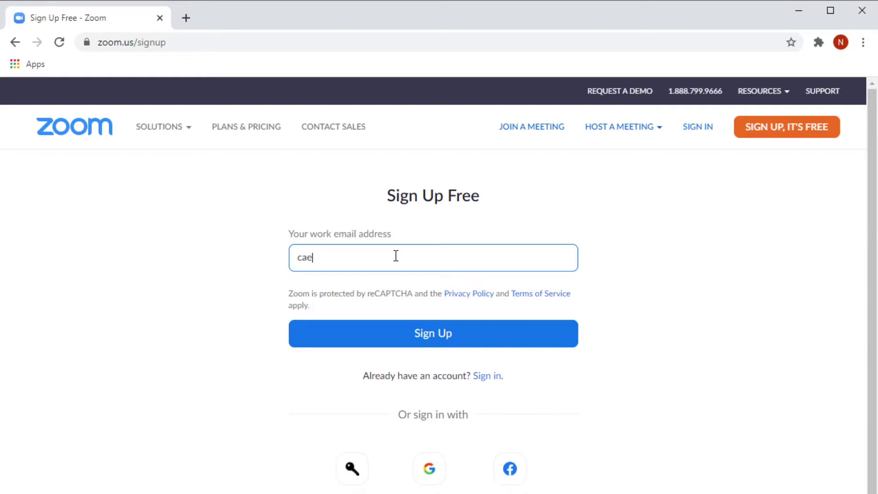
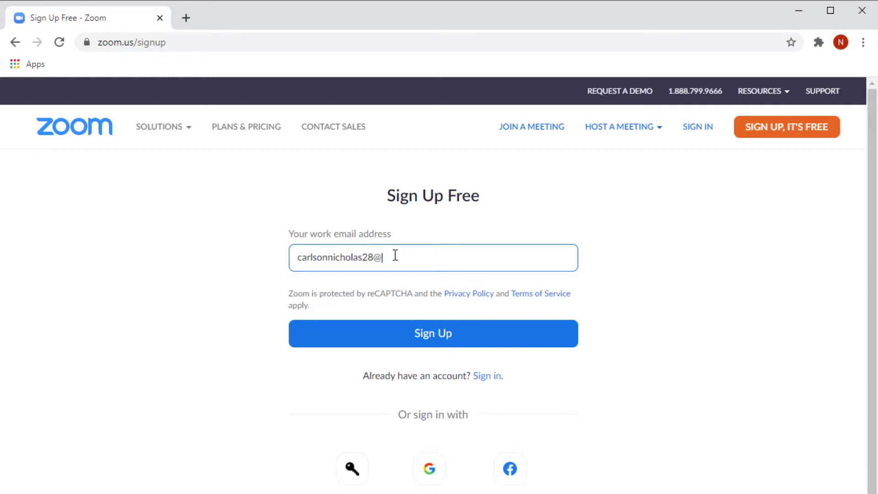
- Sign up for Zoom using your Gmail address as the work email
left_click(487, 342)
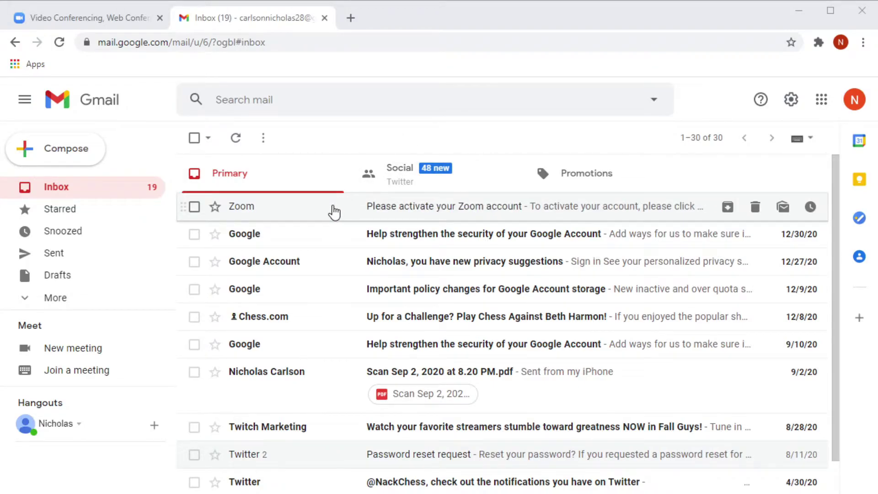
- Open the 'Please activate your Zoom account' email and activate the account from it
left_click(334, 211)
scroll(533, 322, "down", 2)
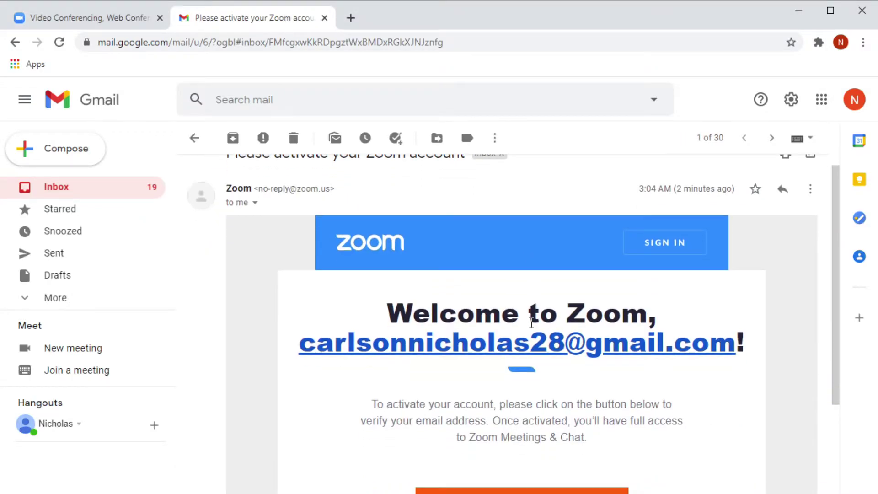
scroll(532, 323, "down", 3)
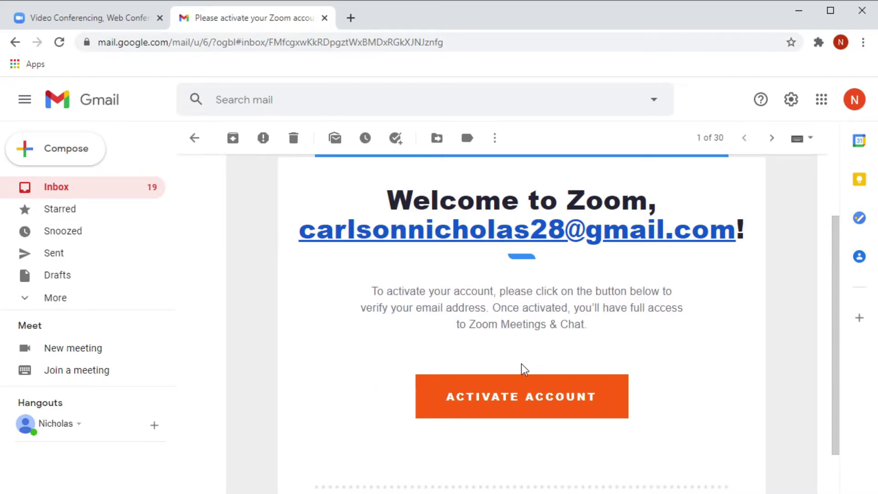
left_click(538, 402)
- Enter the account holder's first and last name
scroll(568, 304, "down", 1)
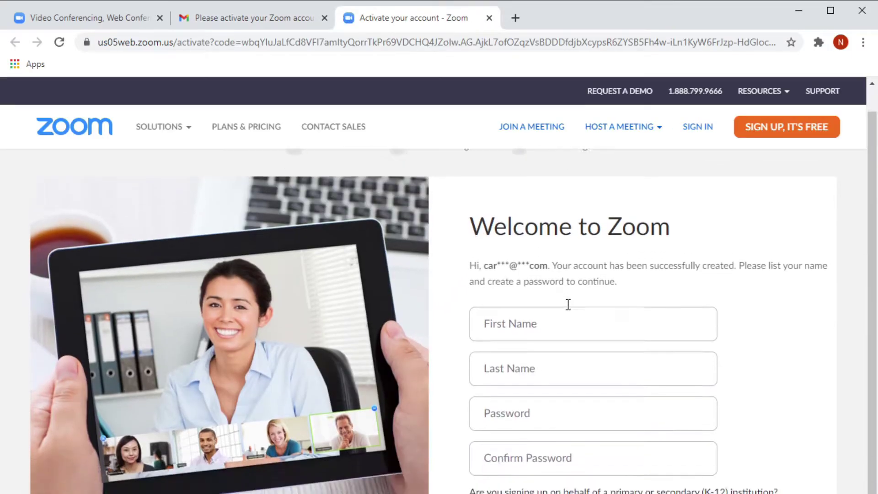
scroll(568, 304, "down", 1)
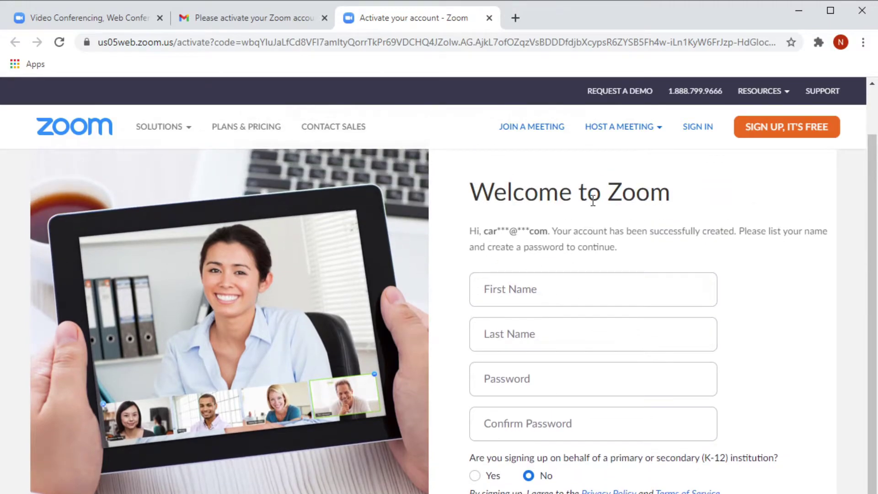
left_click(563, 292)
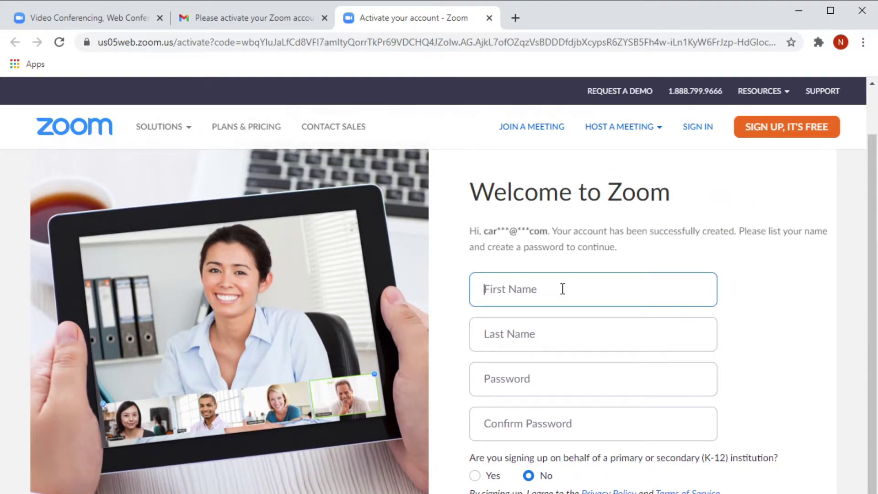
left_click(566, 326)
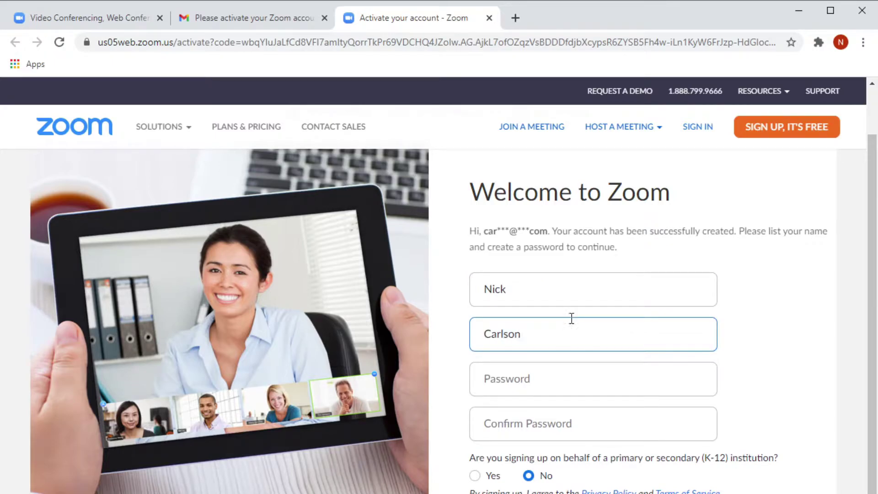
left_click(778, 310)
- Set the account password, confirm it, and submit the account details
scroll(586, 377, "down", 3)
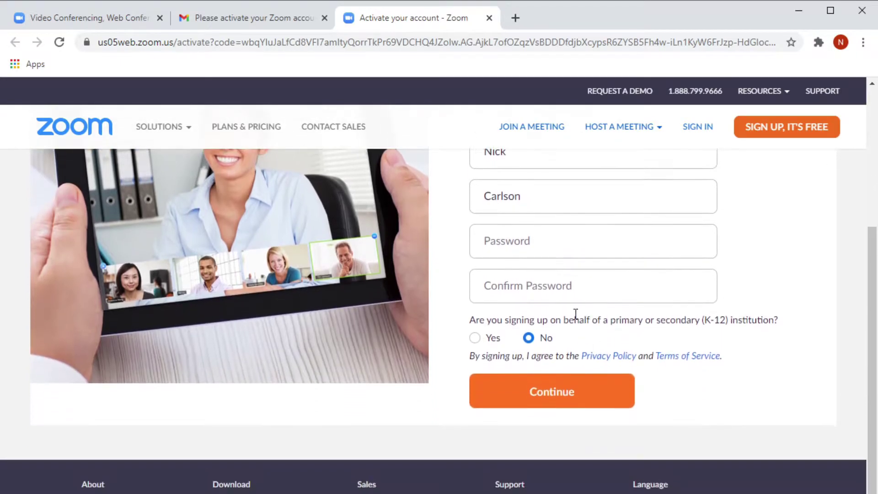
left_click(542, 245)
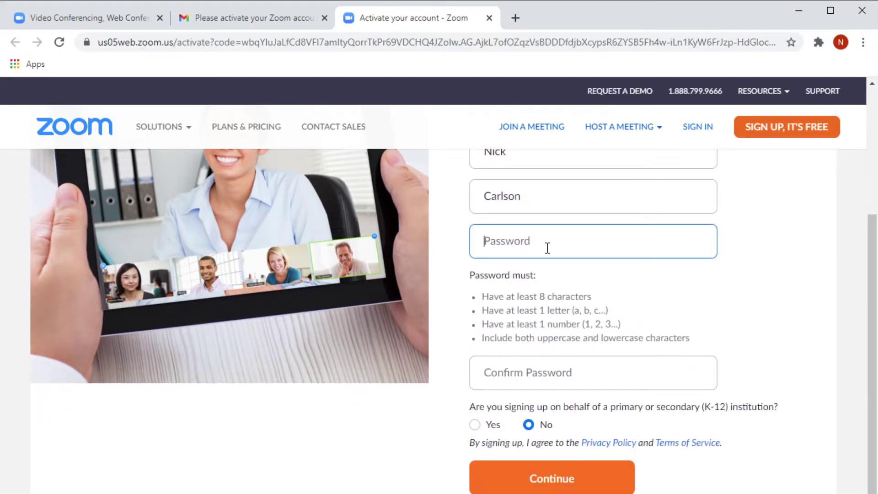
type("•")
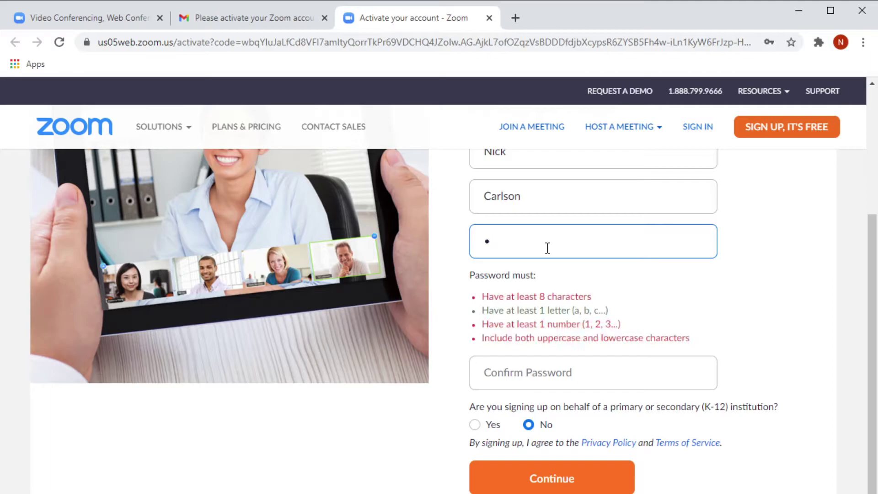
type("•••••••")
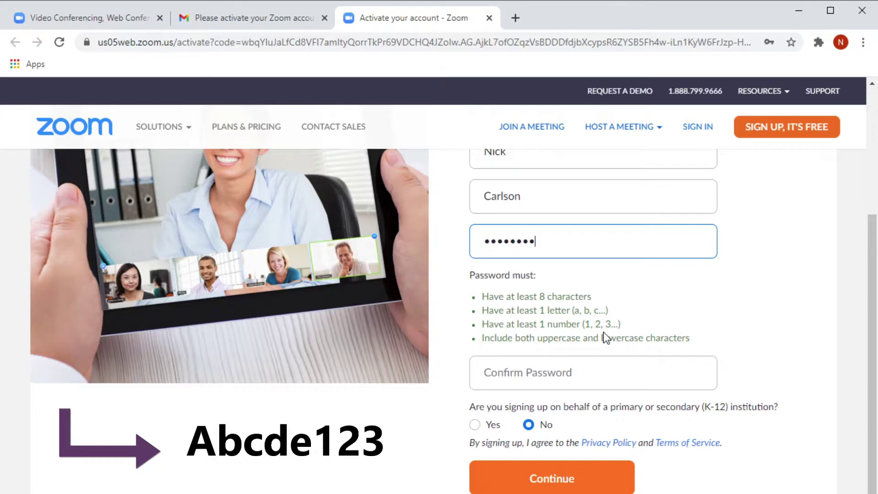
left_click(639, 373)
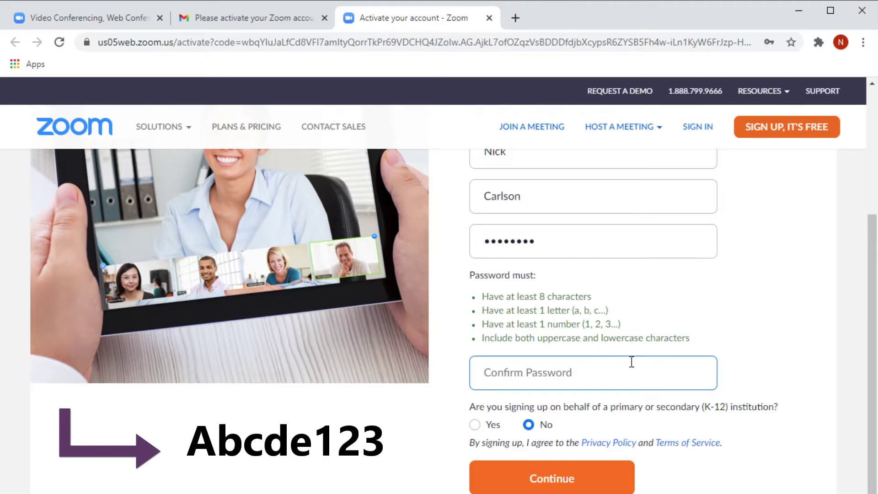
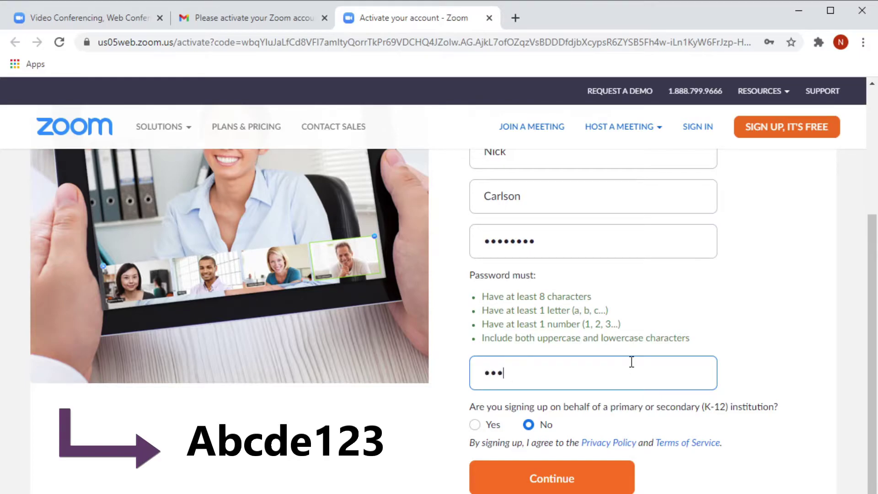
scroll(526, 366, "down", 1)
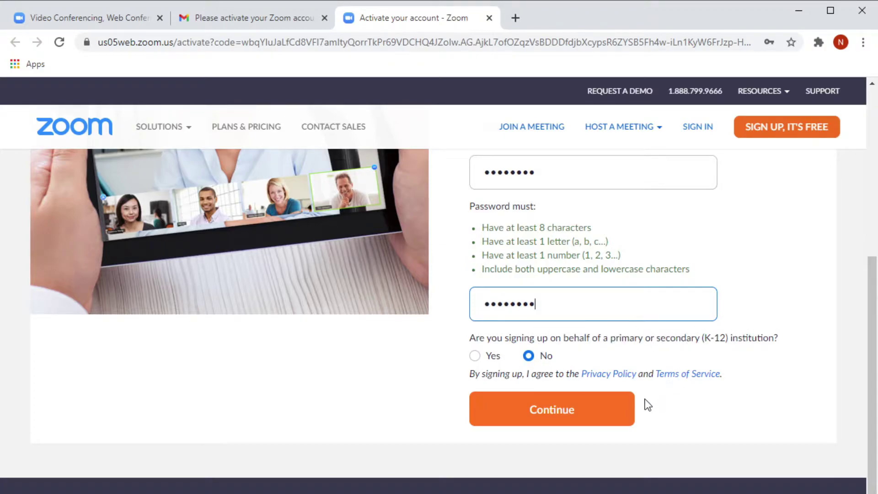
left_click(615, 416)
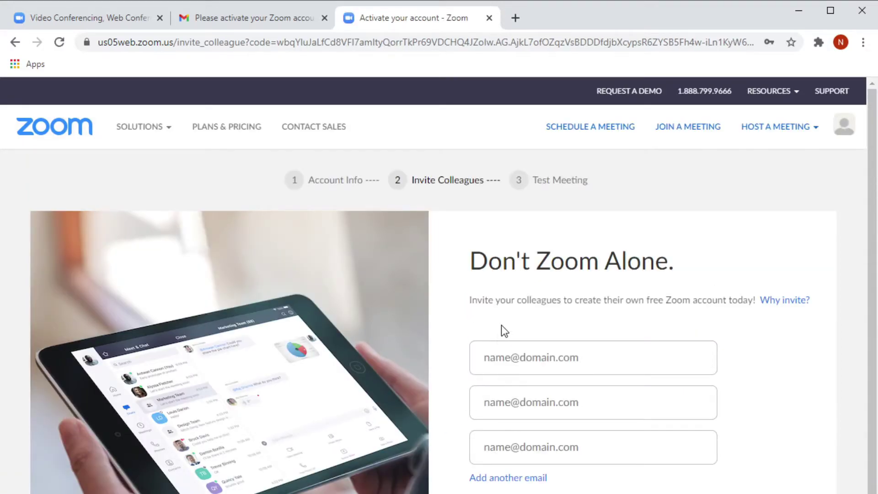
- Skip inviting colleagues to reach the test meeting page with the personal meeting link
scroll(500, 330, "down", 5)
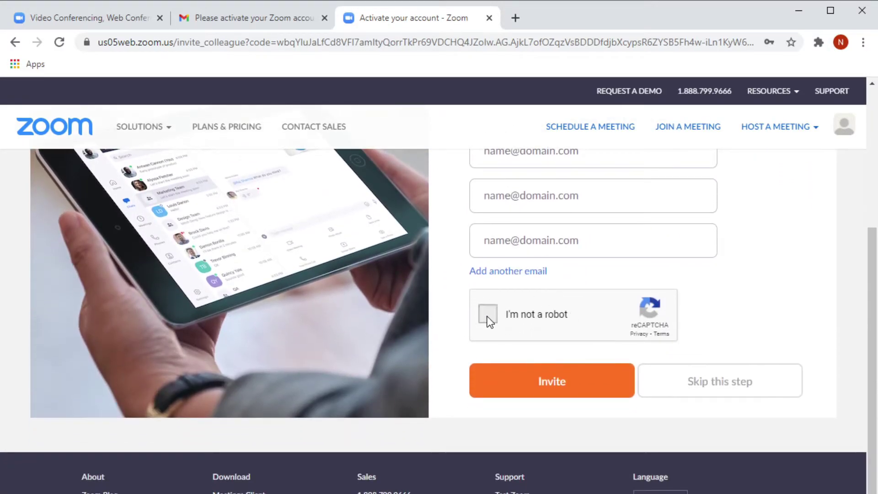
left_click(757, 394)
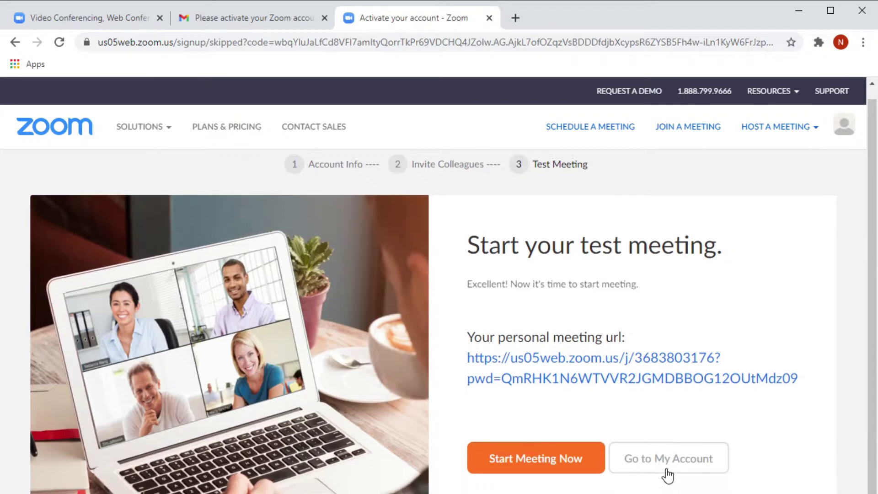
scroll(654, 348, "down", 3)
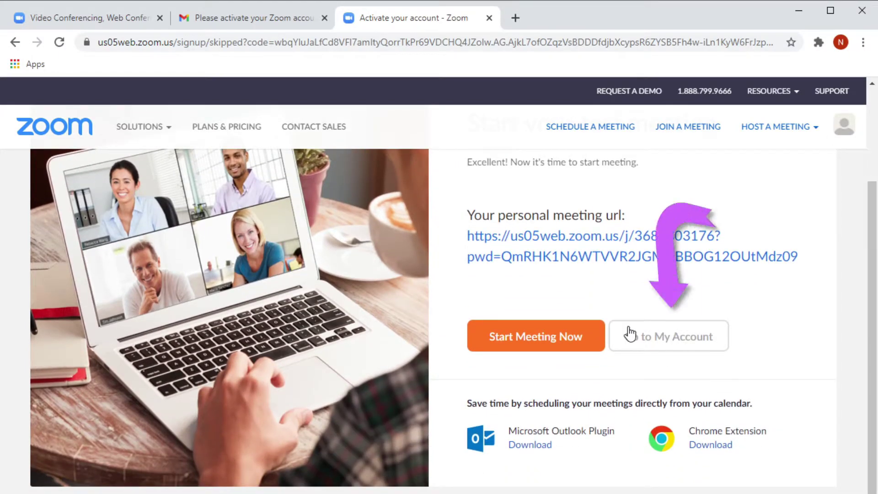
- Go to My Account and scroll through the new Zoom profile page
left_click(672, 342)
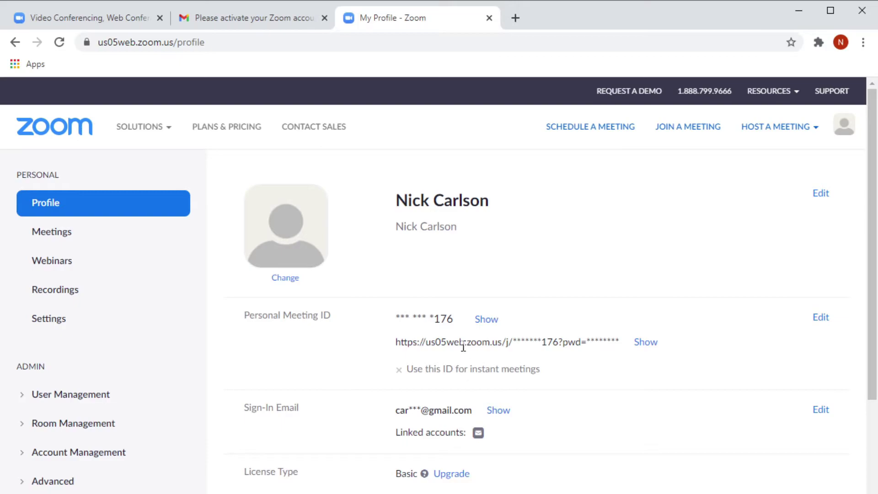
scroll(457, 338, "down", 2)
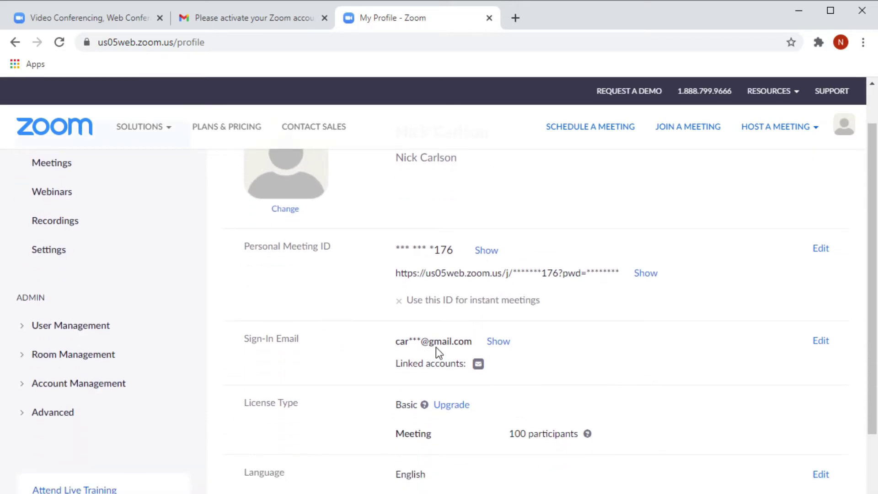
scroll(436, 347, "down", 2)
scroll(545, 389, "down", 4)
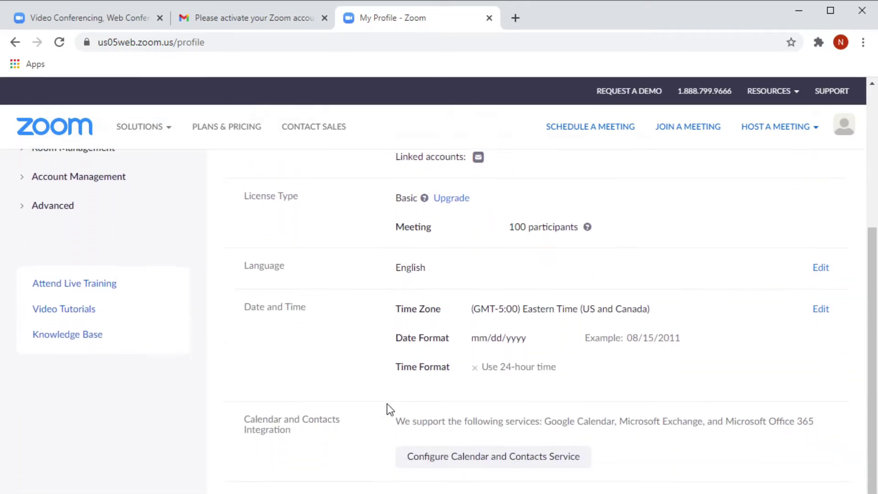
scroll(389, 404, "up", 1)
scroll(388, 405, "up", 7)
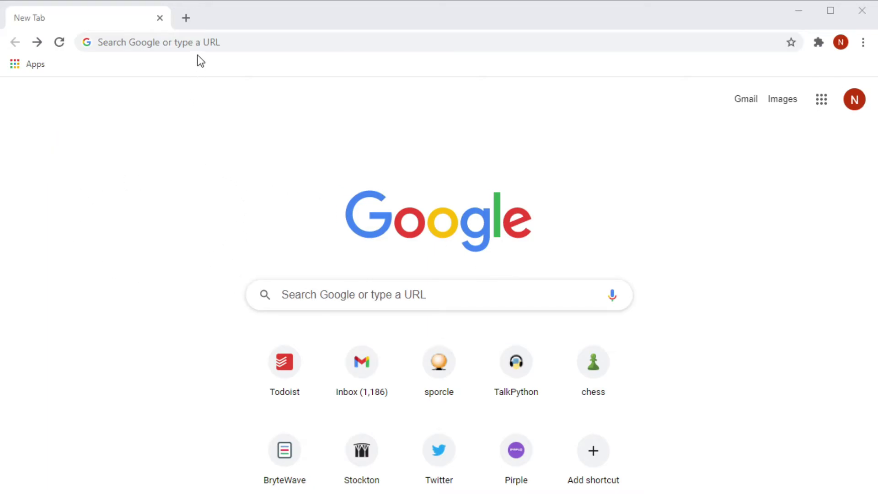
- Load chessclub.com and begin creating a new ICC account
left_click(198, 42)
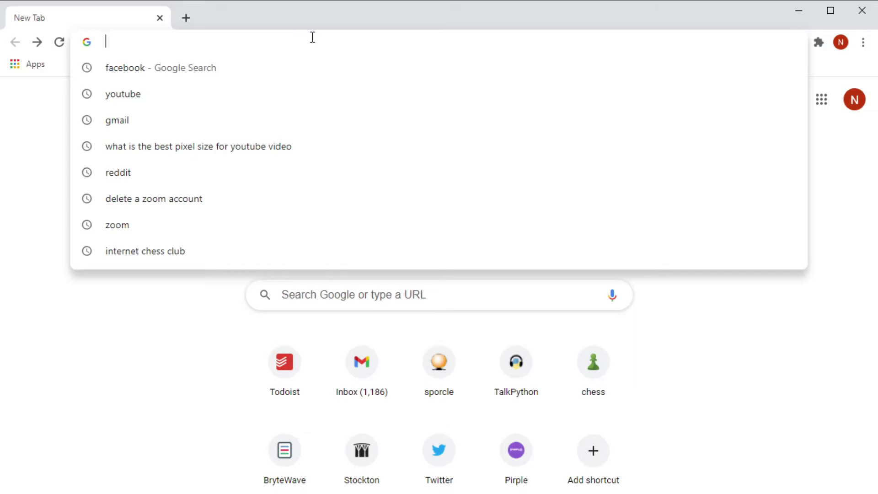
type("chessclub.com")
key("Return")
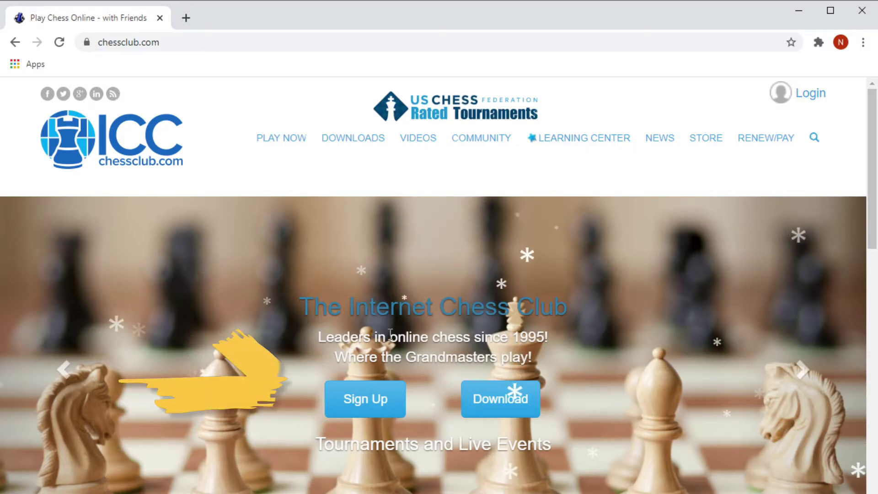
left_click(368, 404)
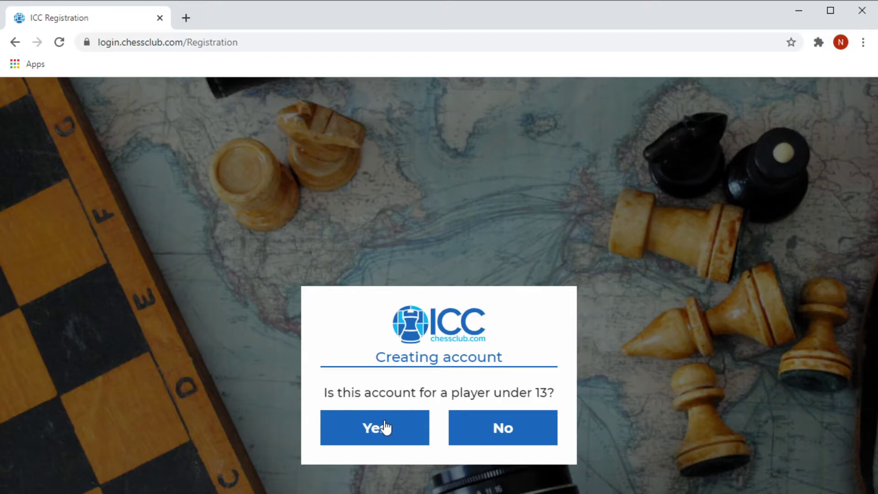
- Answer No to the under-13 question, then enter the full name and a username
left_click(484, 435)
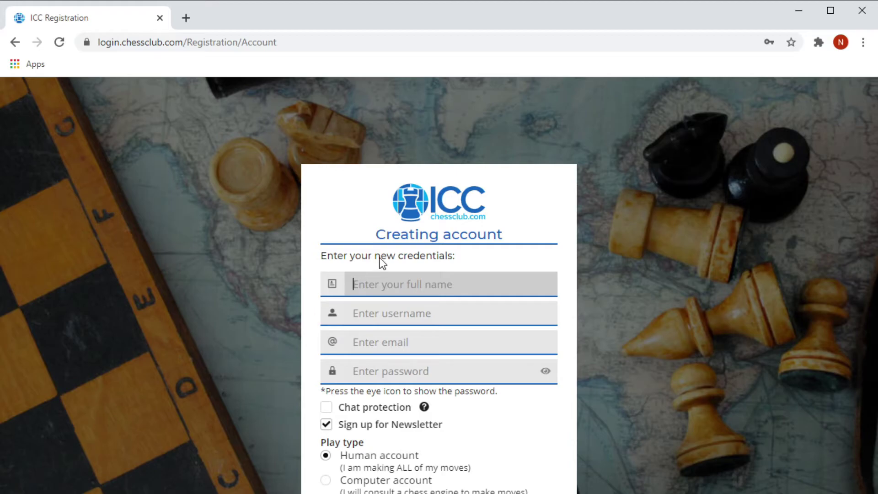
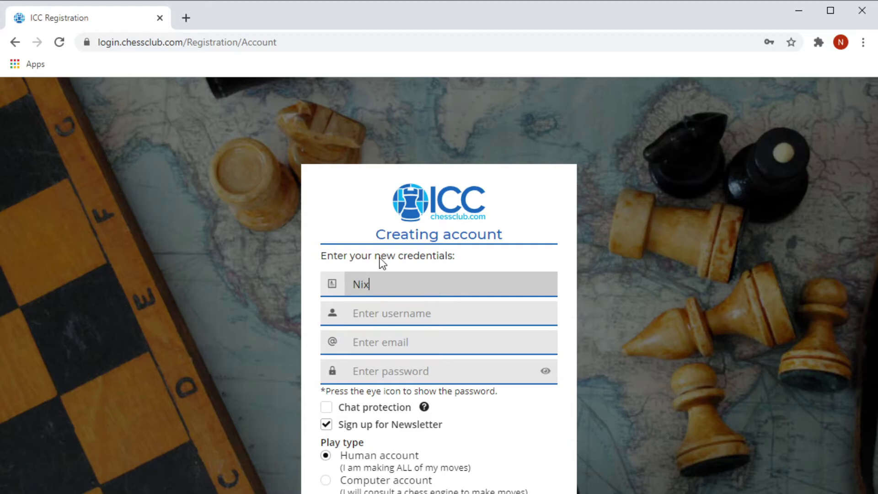
left_click(430, 313)
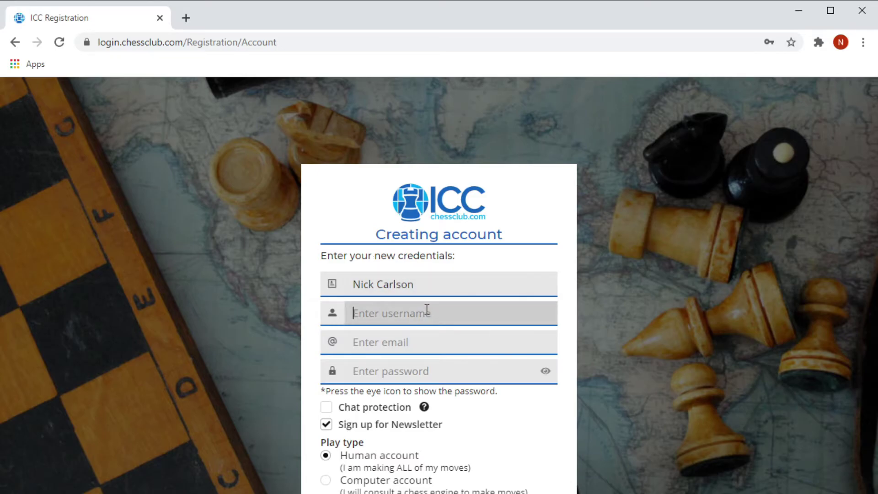
type("NJSCF2")
- Enter the Gmail address and password, opt out of the newsletter, and submit registration
left_click(427, 342)
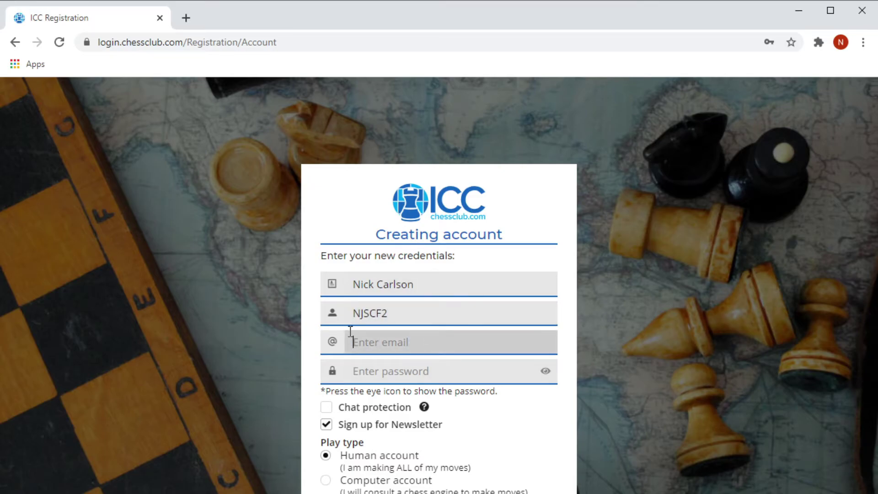
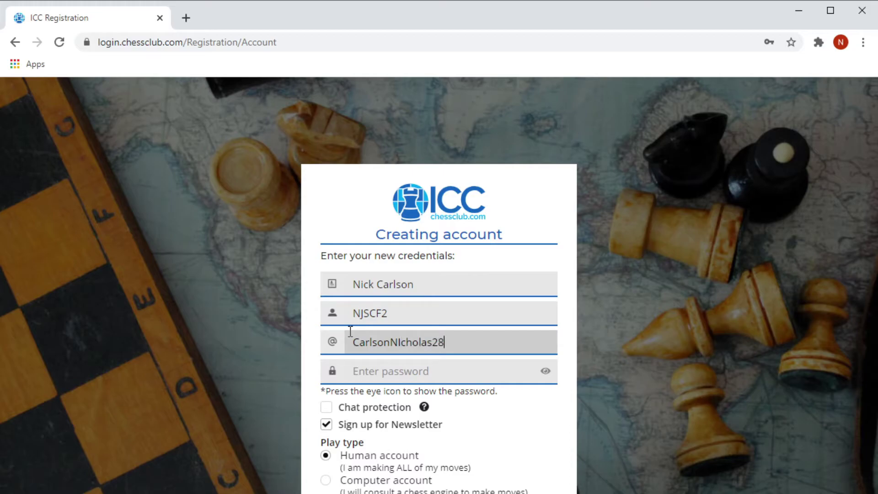
left_click(456, 369)
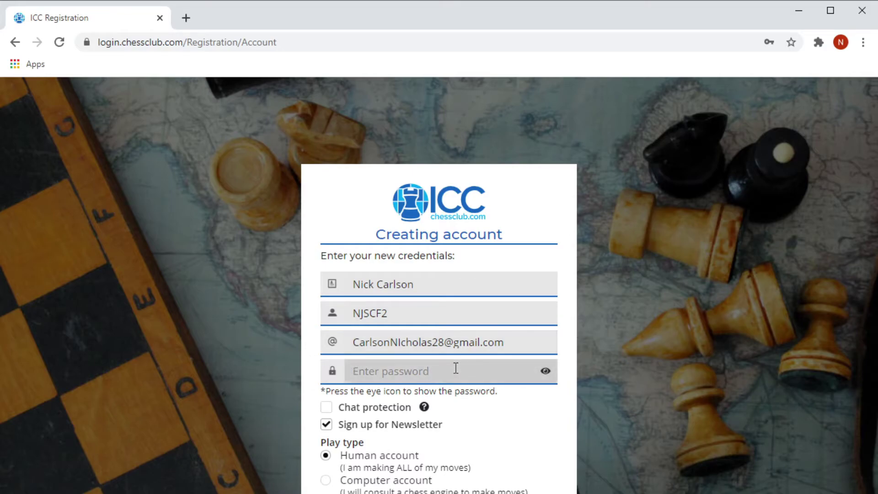
type("•••••••••")
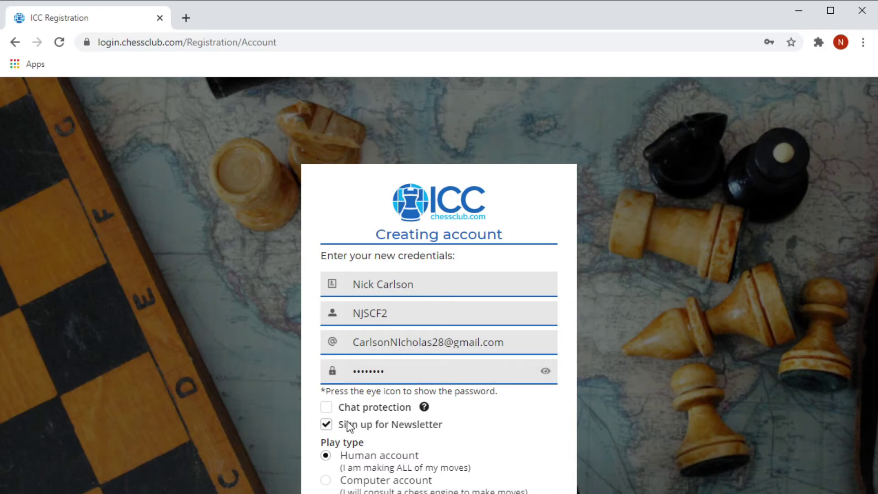
left_click(326, 426)
key("Return")
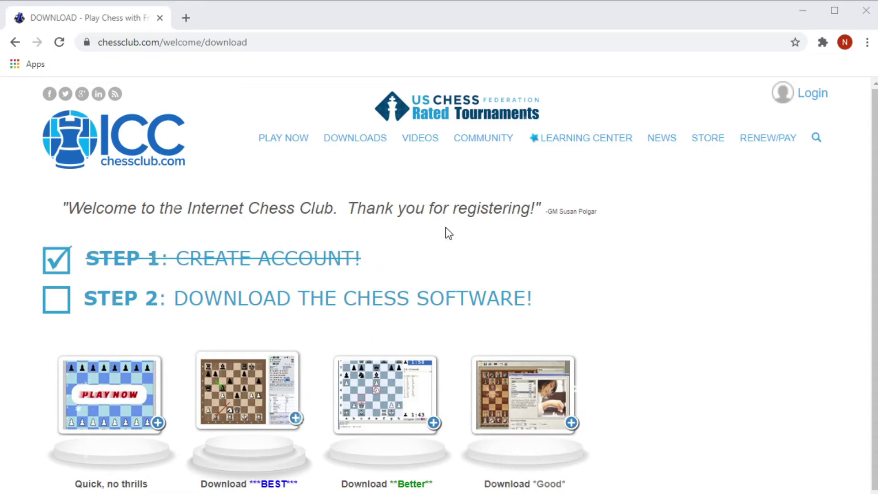
- Log in to the new ICC account from the download page, then open a new tab
scroll(362, 190, "down", 2)
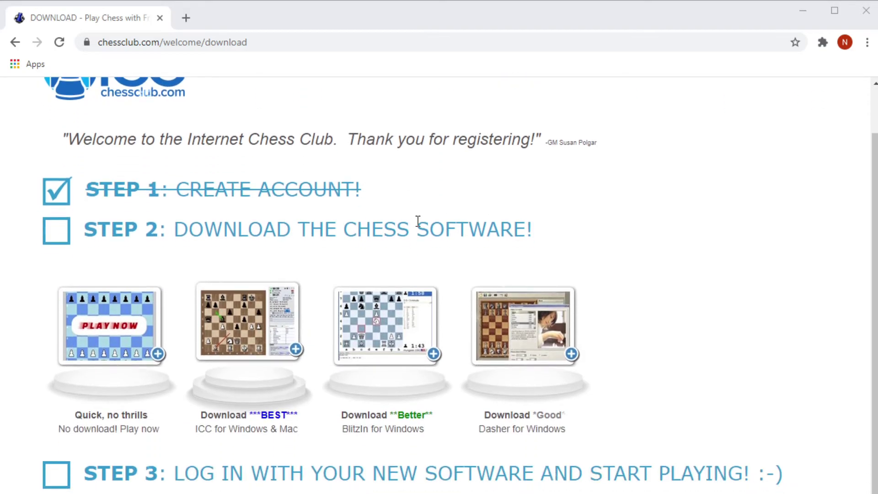
scroll(446, 243, "down", 3)
scroll(457, 252, "up", 5)
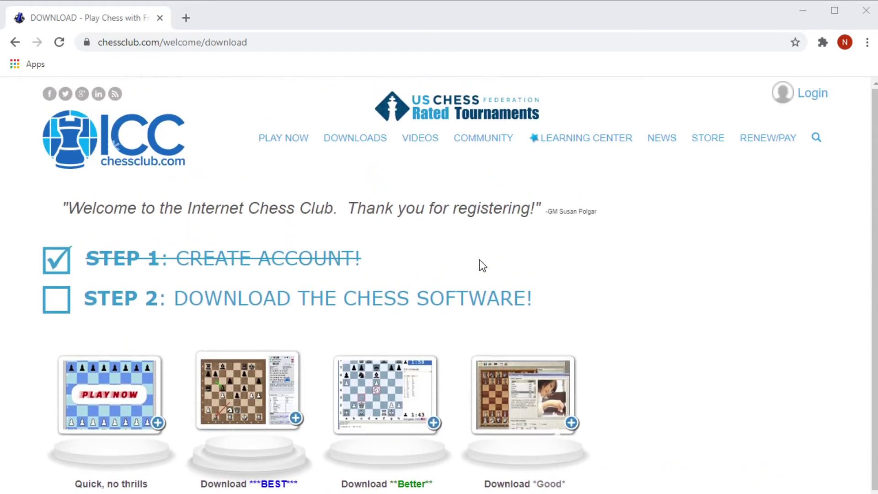
left_click(592, 40)
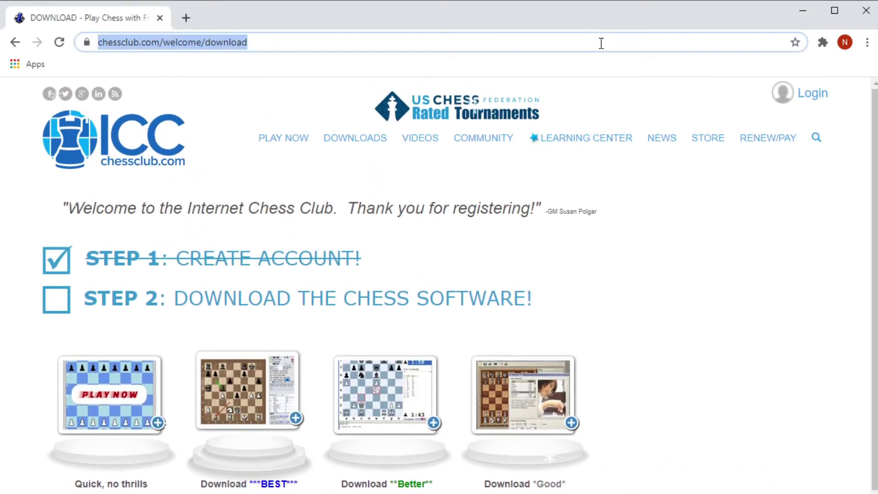
left_click(812, 95)
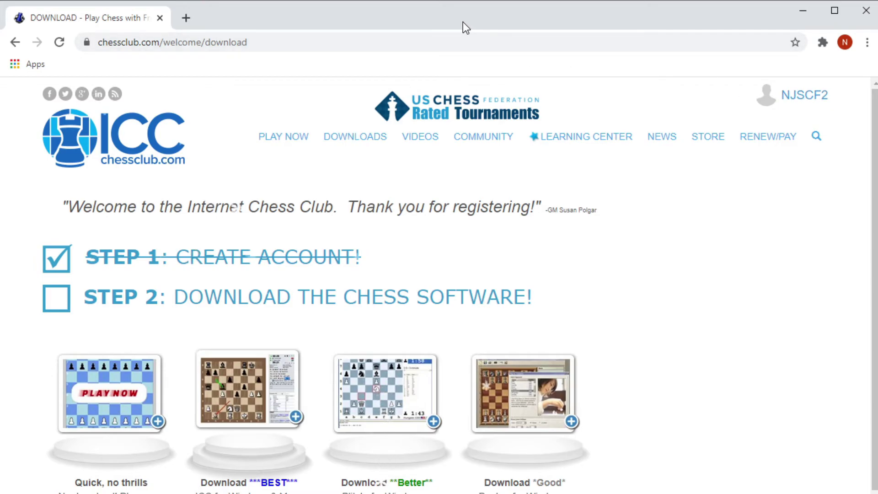
left_click(186, 18)
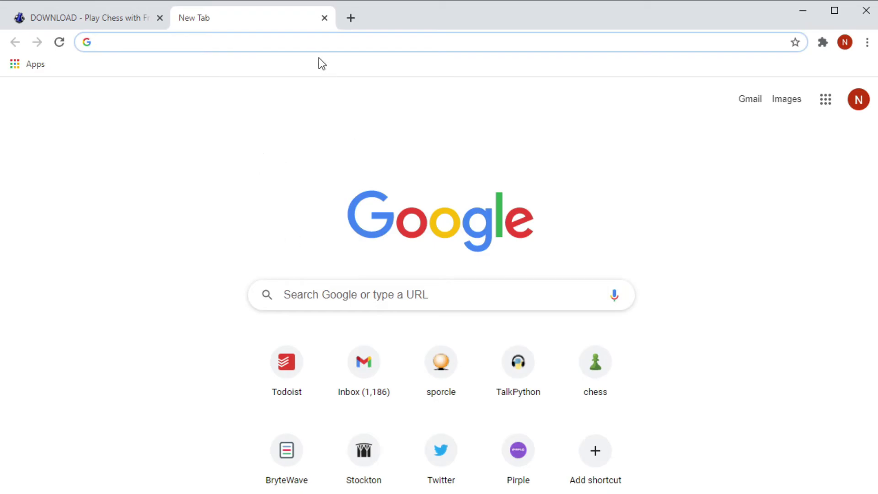
- Go to play.chessclub.com/usate, discarding the address autocomplete
left_click(312, 43)
type("pl")
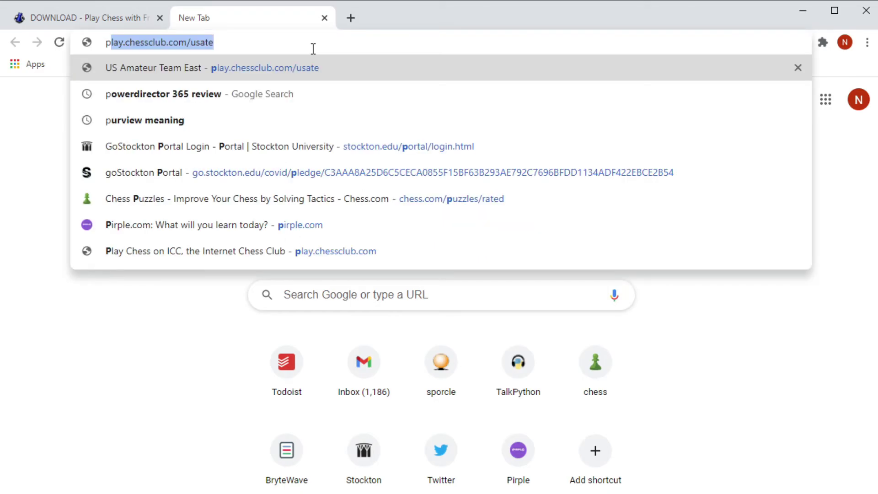
key("BackSpace")
key("BackSpace")
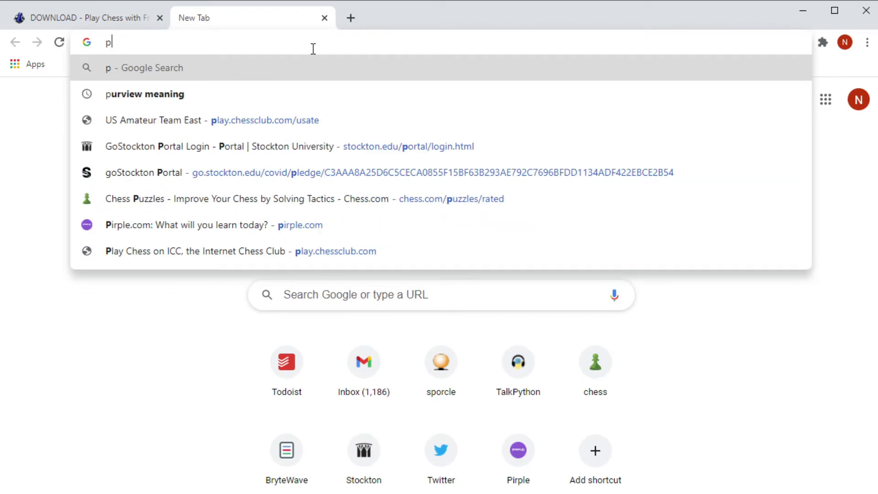
type("l")
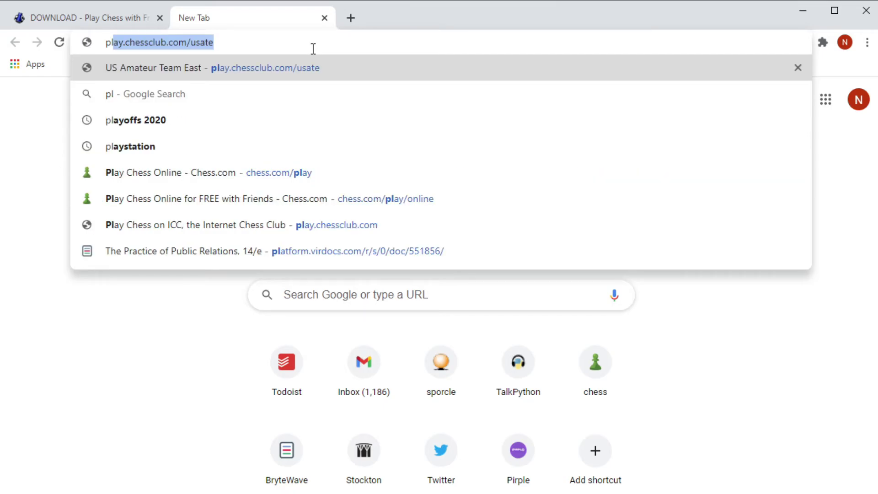
type("ay.c")
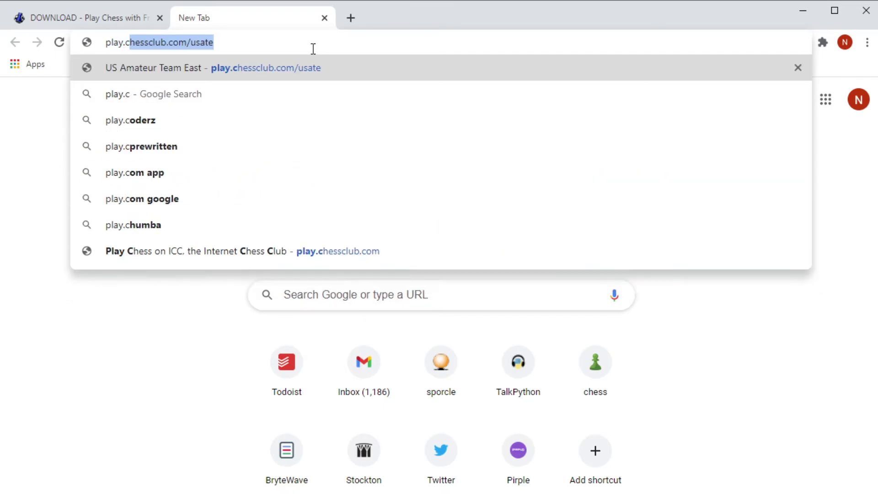
type("hesscl")
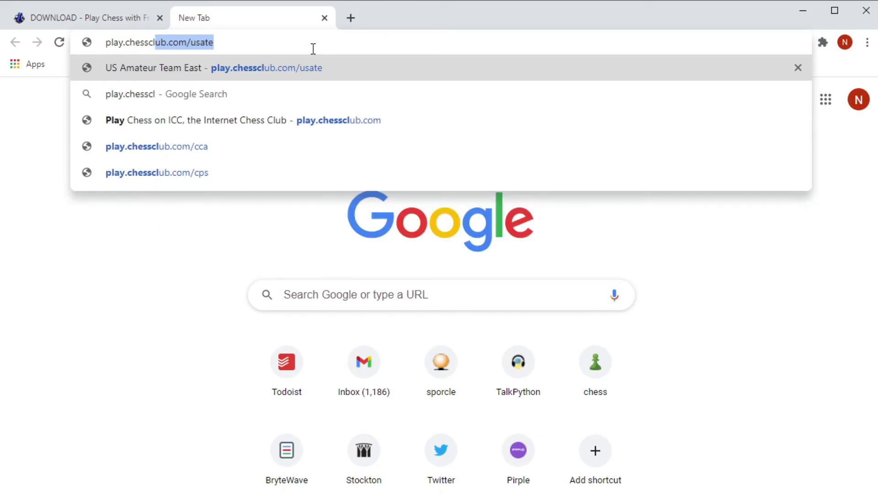
type("ub.com")
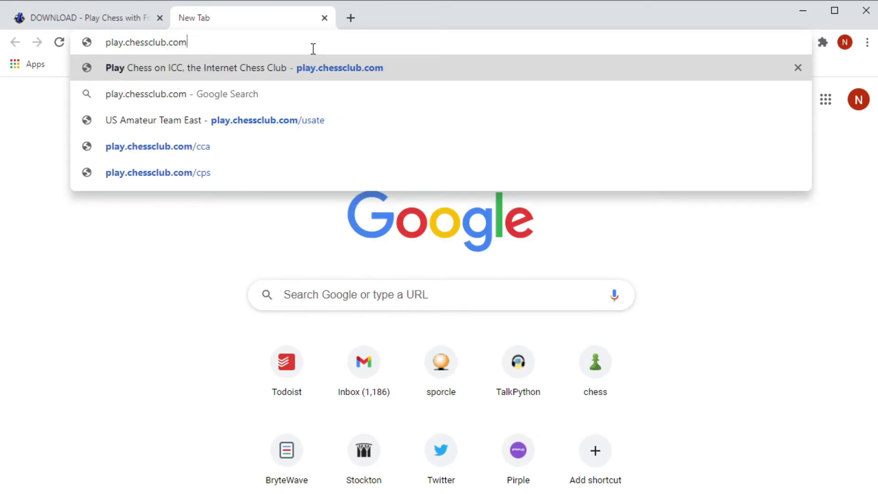
type("/usate")
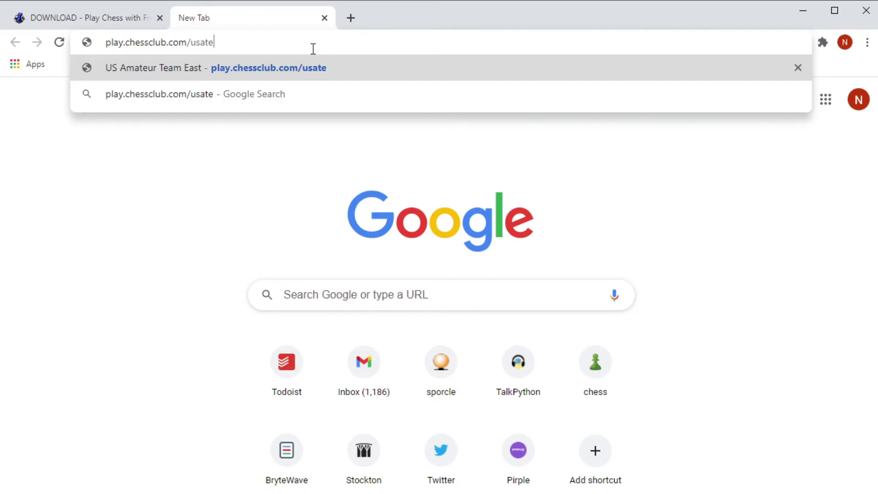
key("Return")
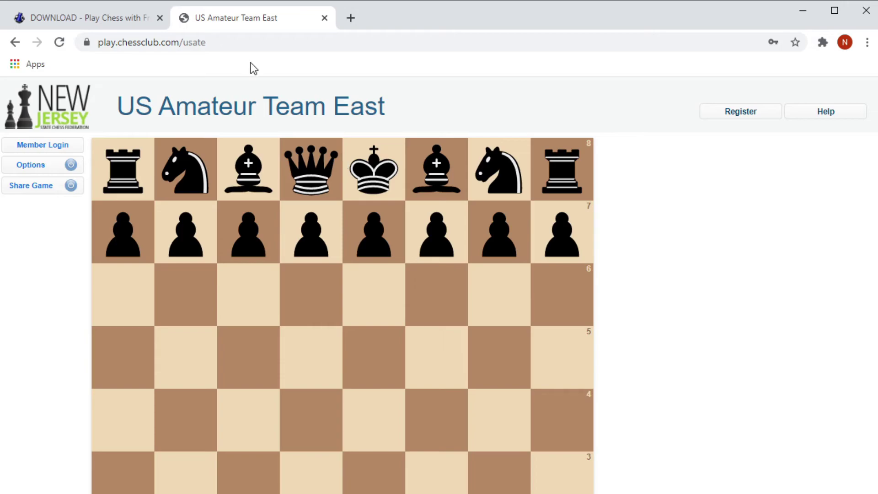
- Close the Member Login dialog without signing in, then show the USATE 2021 RULES entry on njscf.org
left_click(41, 146)
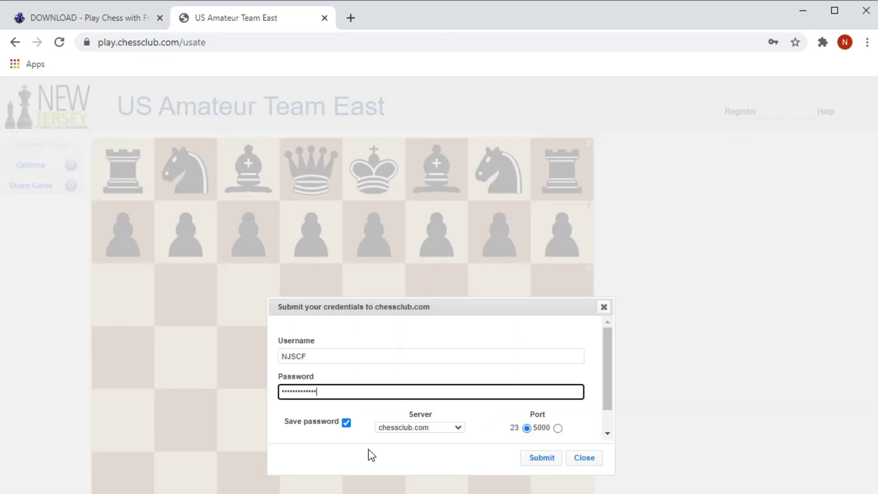
left_click(604, 307)
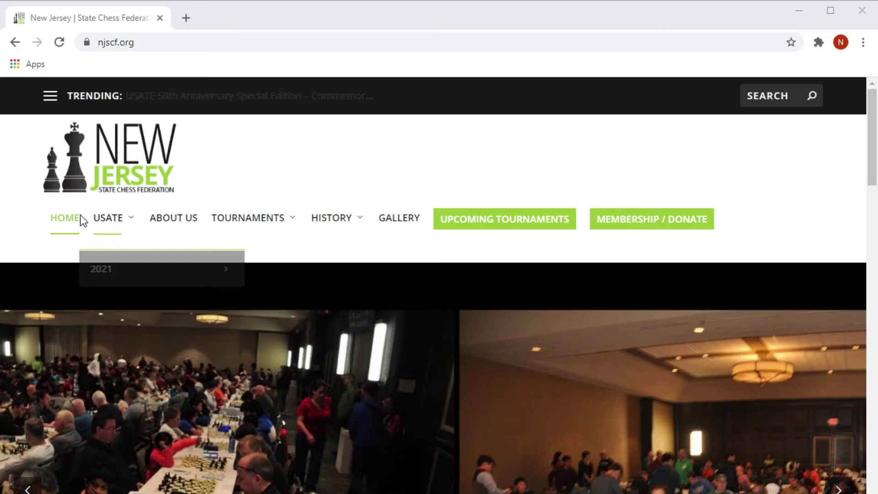
mouse_move(108, 223)
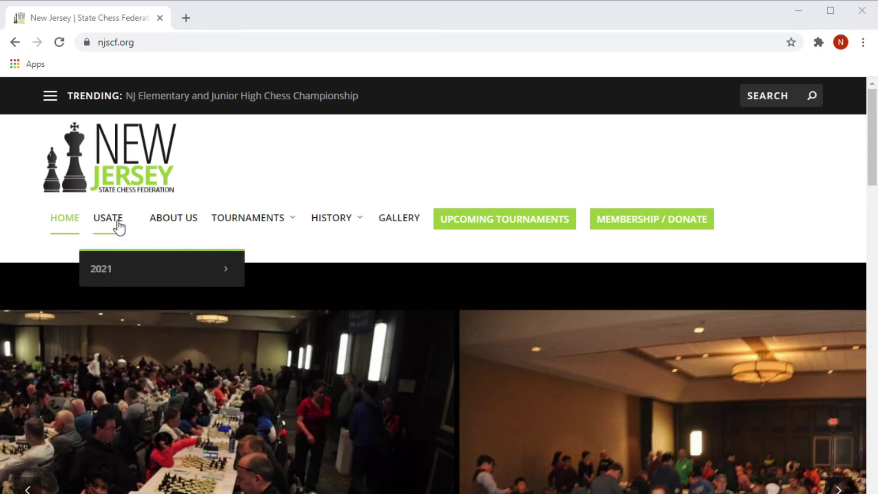
mouse_move(124, 262)
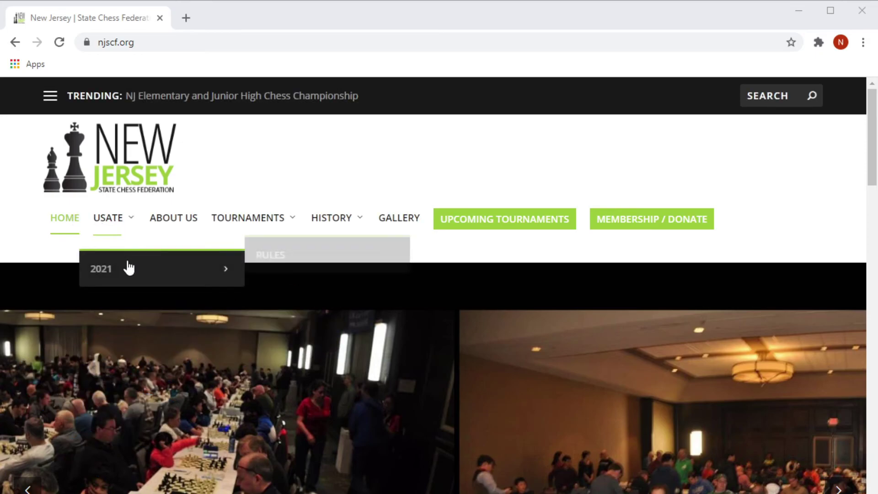